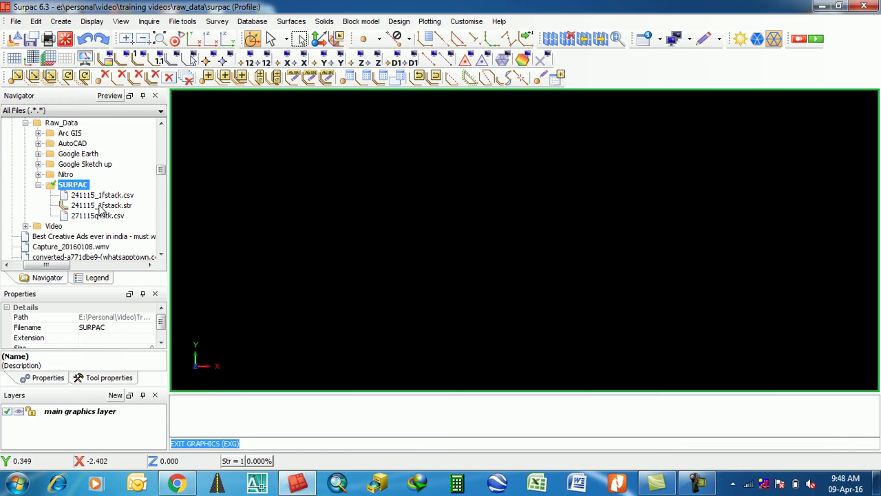
- Draw point markers on every vertex of the 241115_1fstack.str contours using DRWM
scroll(607, 197, down, 2)
scroll(434, 272, up, 5)
scroll(452, 280, down, 5)
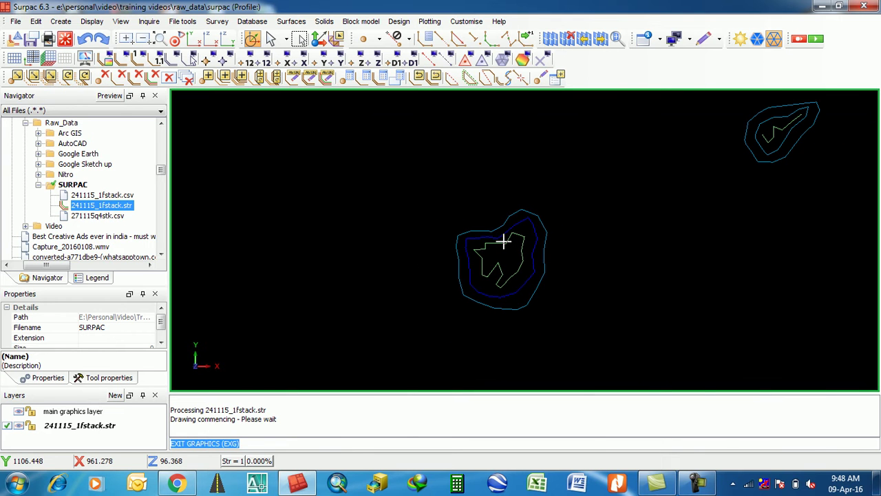
text(DRWM)
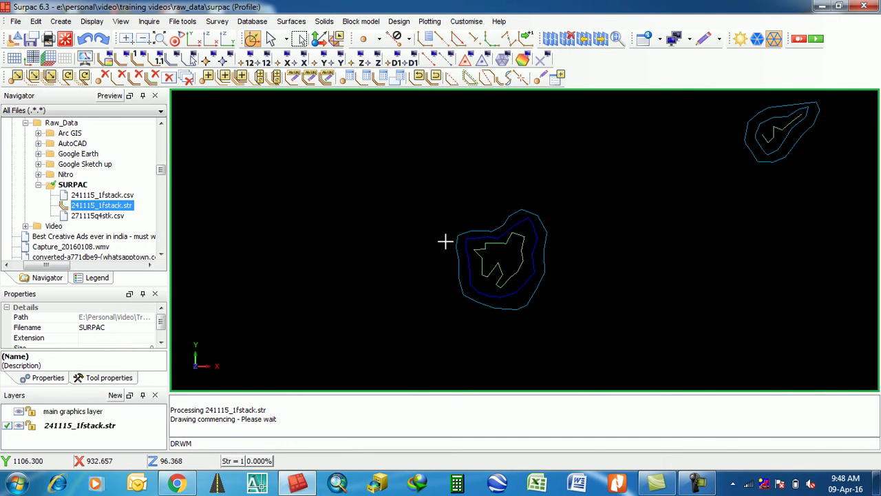
key(Return)
key(Return)
scroll(535, 243, up, 5)
scroll(502, 240, down, 4)
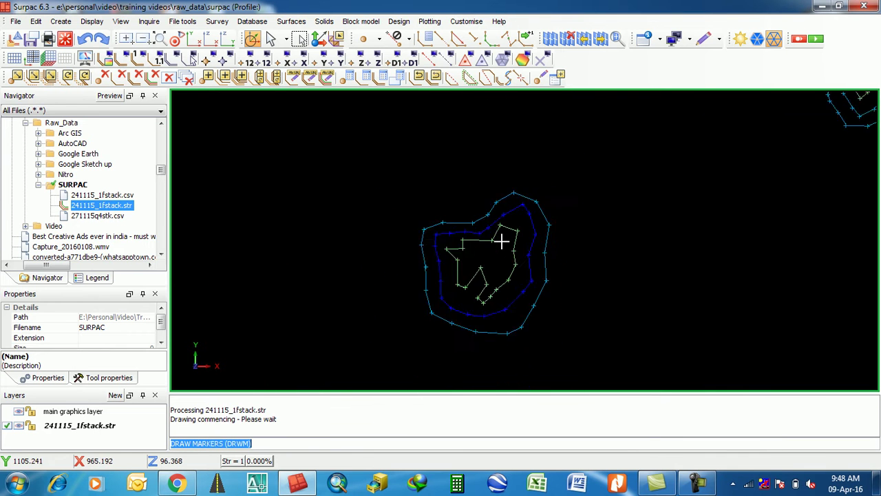
scroll(748, 133, up, 3)
scroll(748, 133, down, 5)
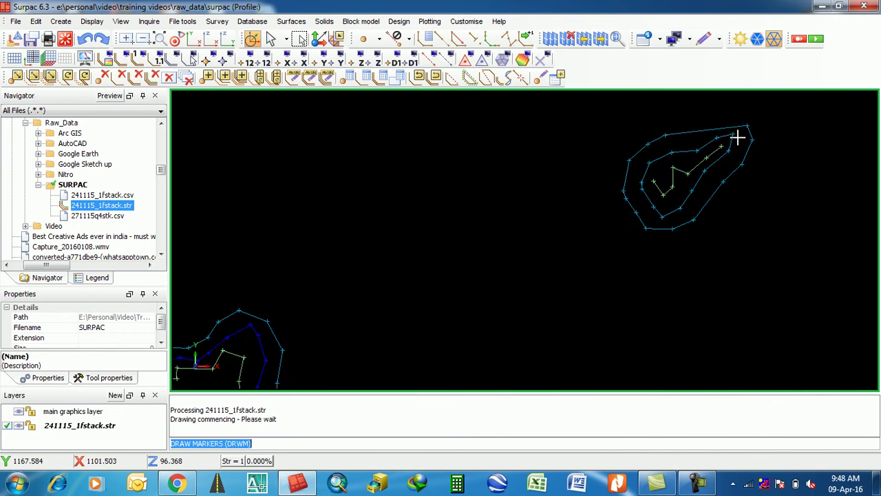
scroll(456, 232, down, 1)
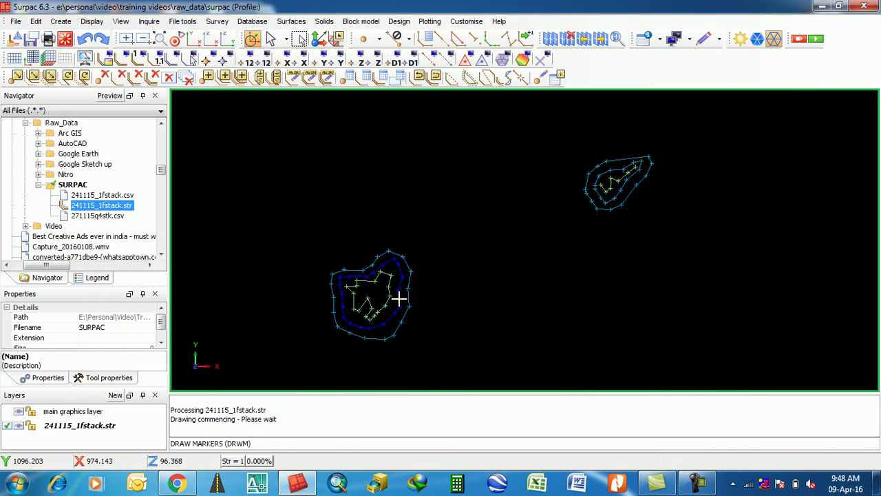
- Clear the processing messages and create a new layer called erttyyuu
right_click(308, 423)
click(324, 418)
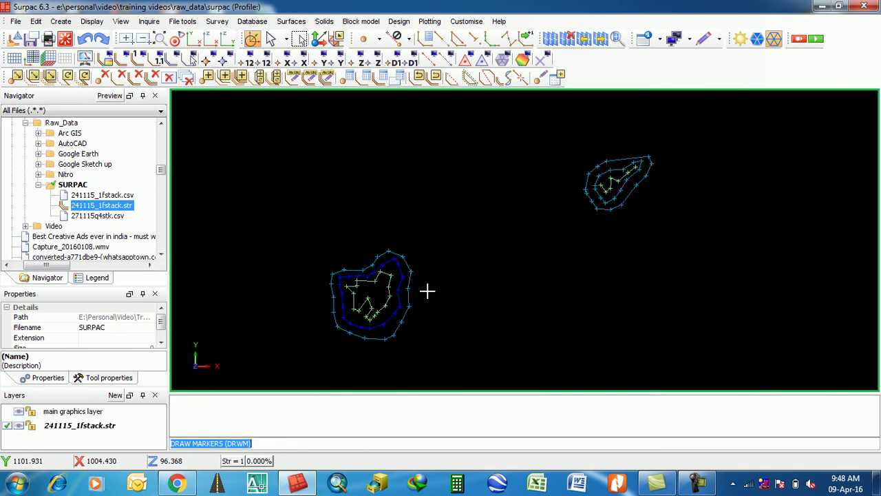
click(115, 394)
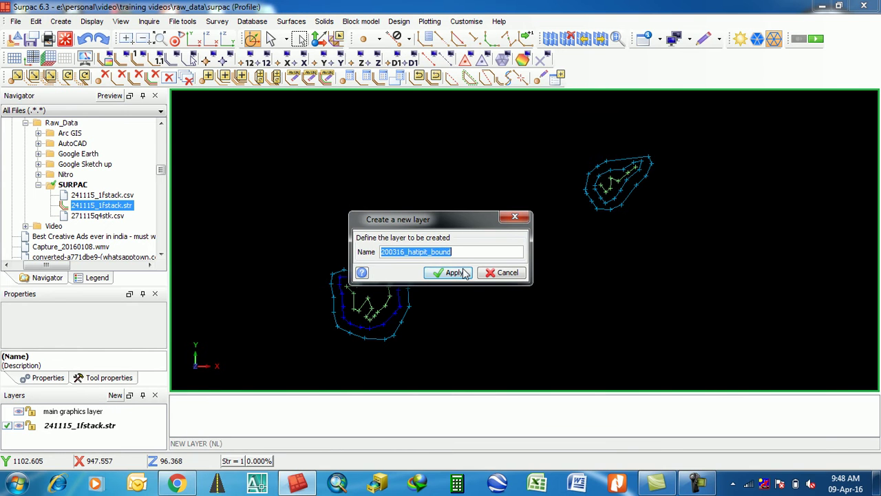
text(ert)
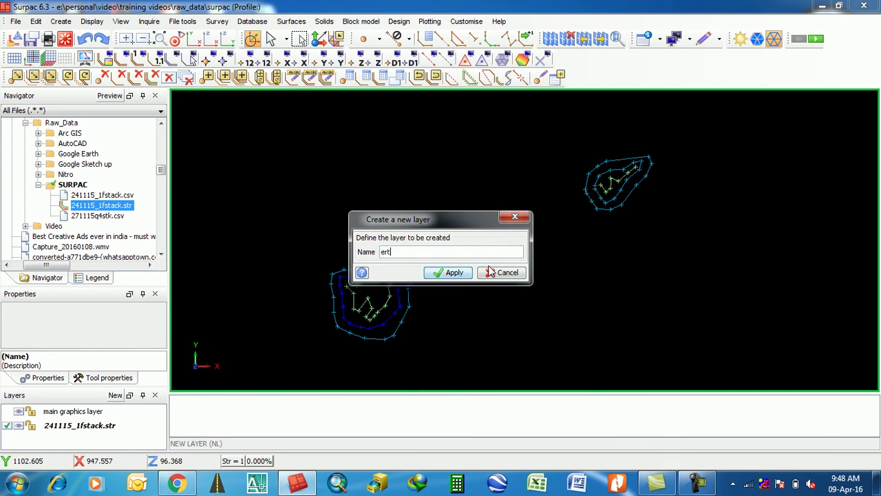
text(tyyuu)
click(448, 272)
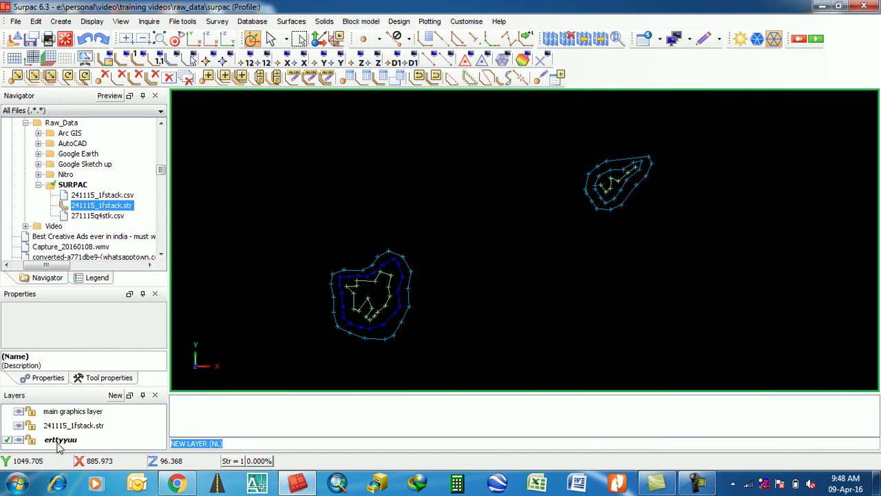
- Set the toolbar snap mode to Point
click(409, 41)
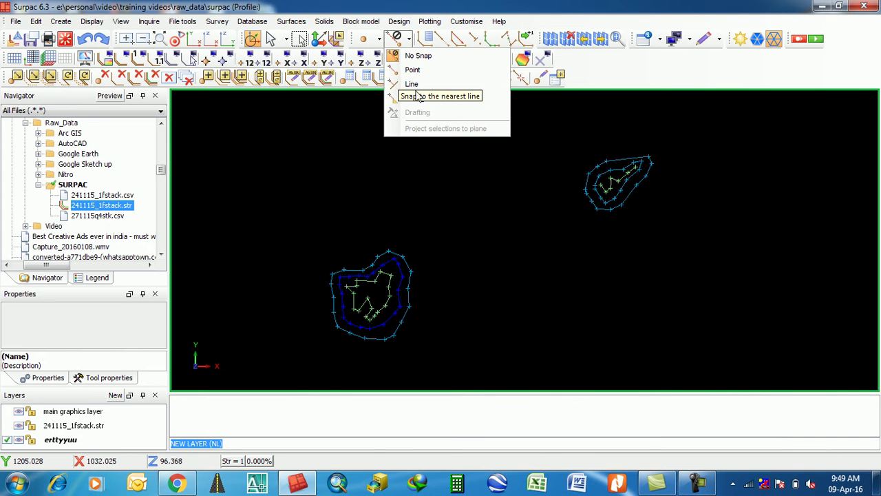
click(411, 70)
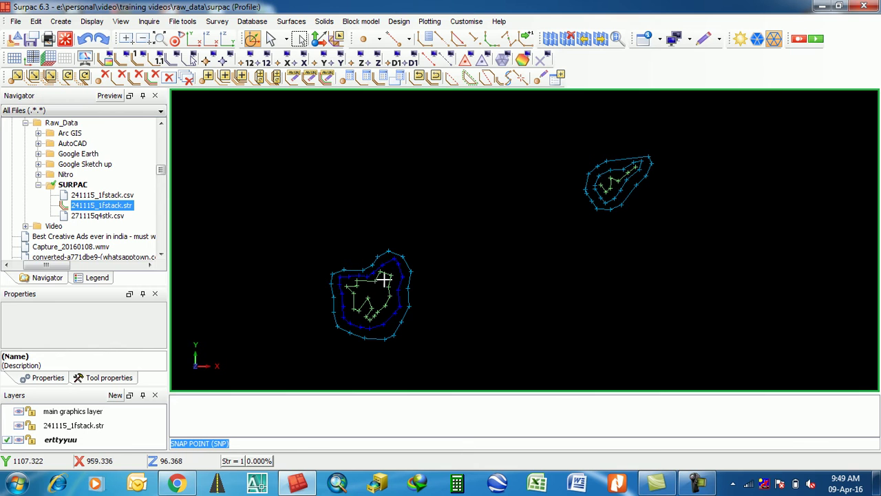
- Start digitising and place the first three snapped boundary points on the outer contour
click(444, 41)
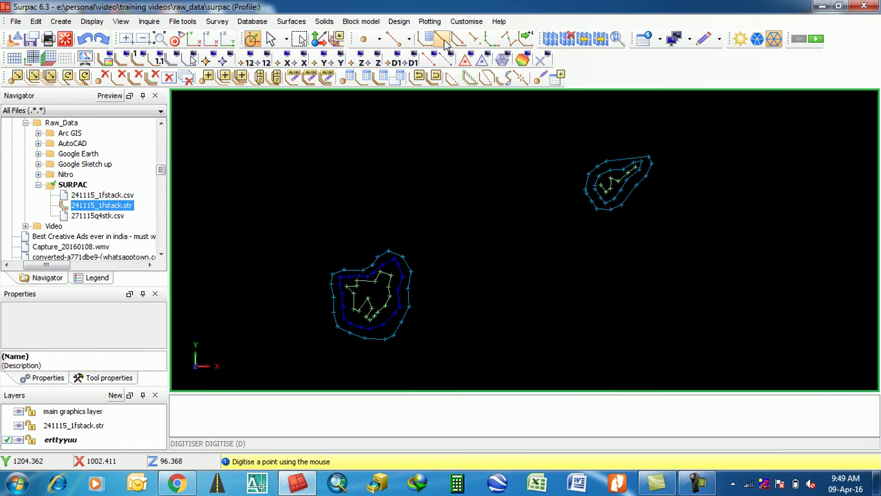
scroll(364, 282, up, 3)
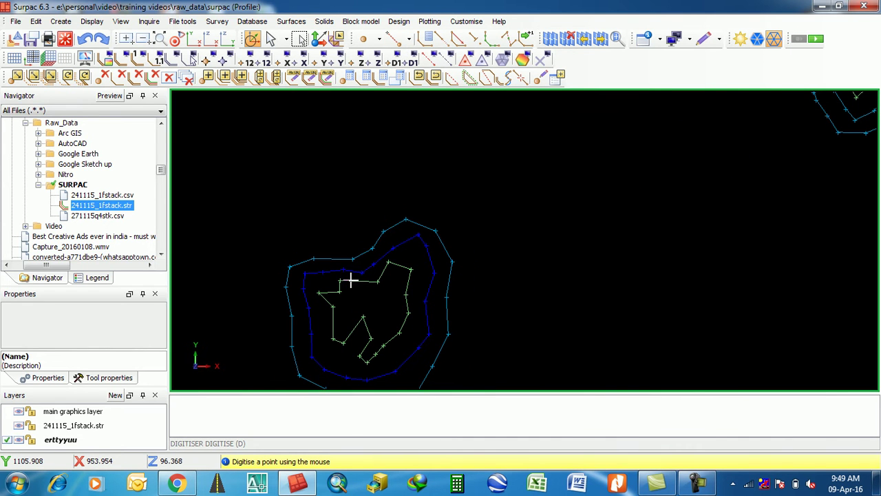
scroll(351, 280, up, 2)
click(345, 244)
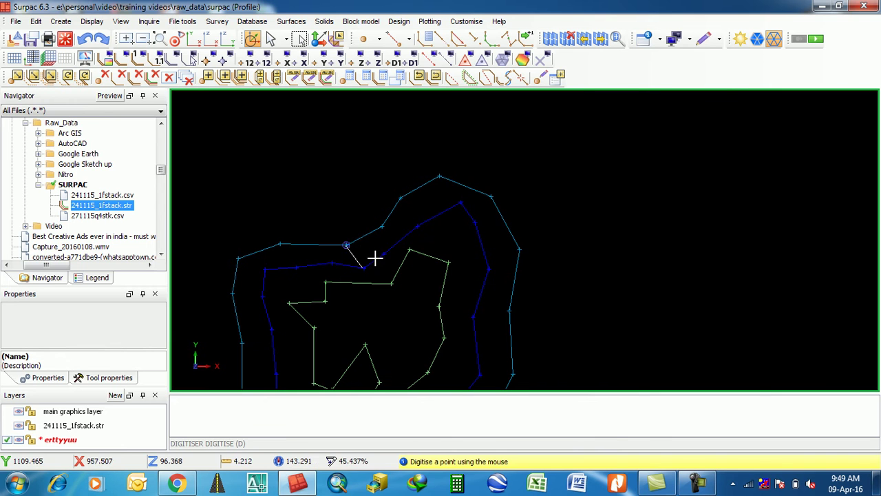
click(447, 262)
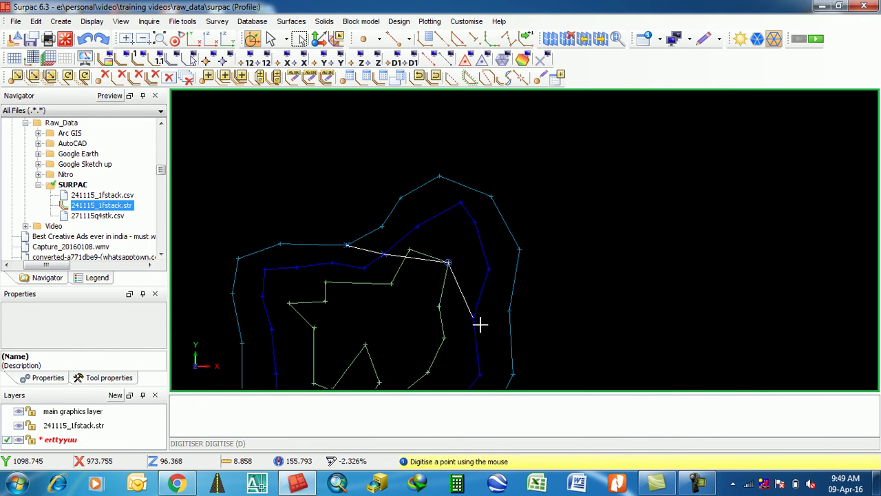
click(513, 373)
scroll(558, 244, down, 3)
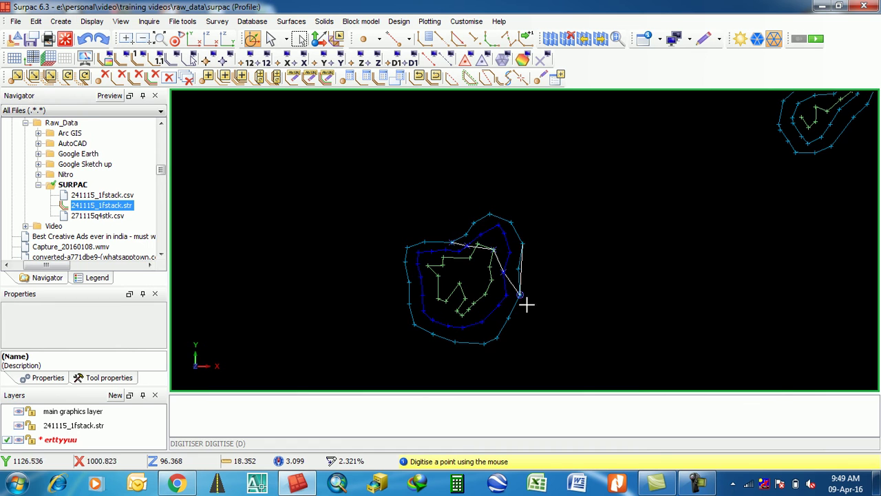
scroll(492, 339, up, 3)
- Add five more snapped boundary points and close the string back to its start
click(469, 356)
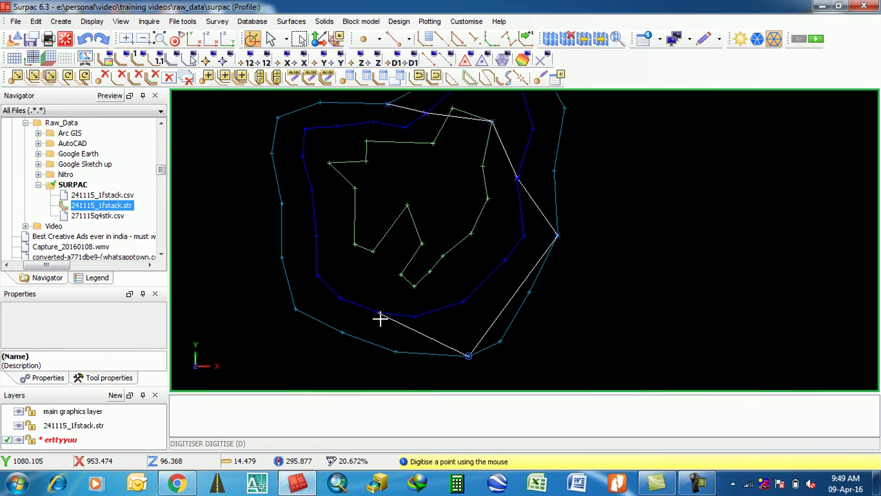
click(376, 312)
click(373, 252)
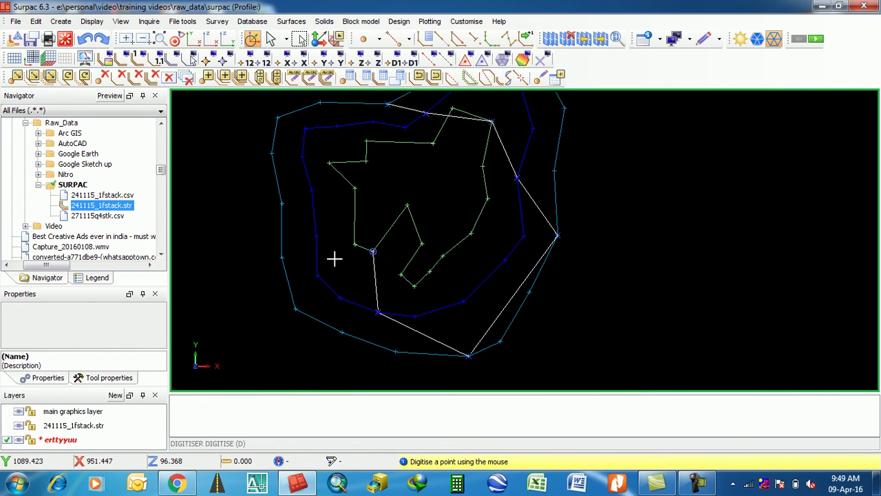
click(282, 206)
click(331, 163)
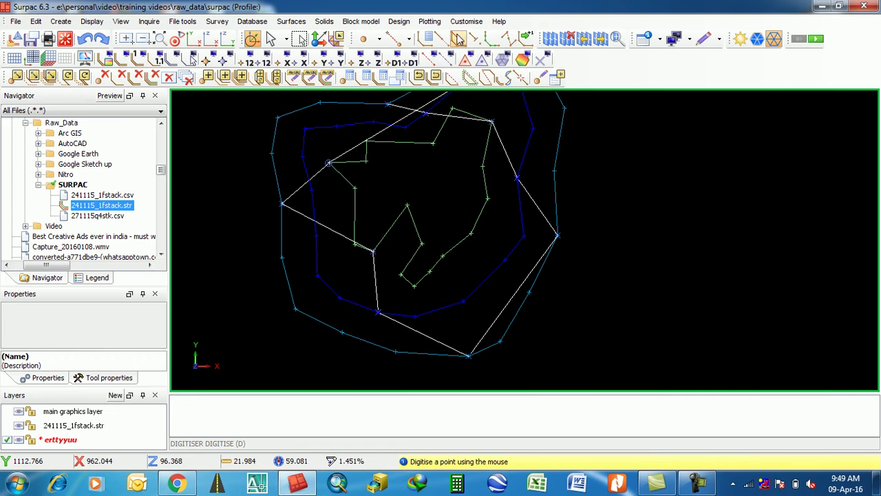
click(393, 108)
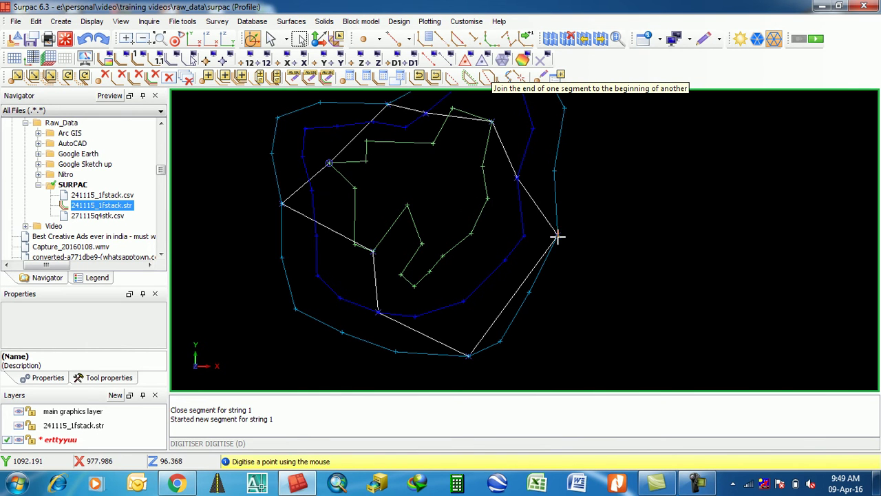
scroll(555, 236, down, 2)
scroll(475, 177, up, 5)
scroll(461, 165, down, 3)
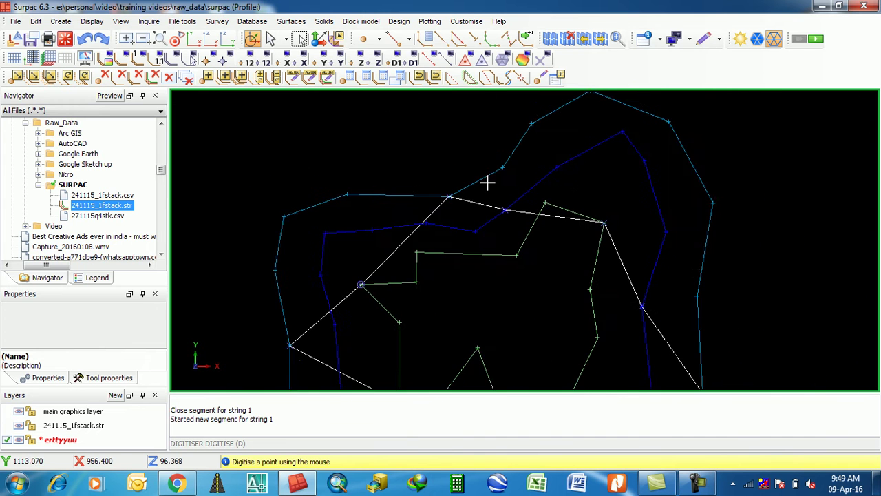
scroll(541, 230, down, 2)
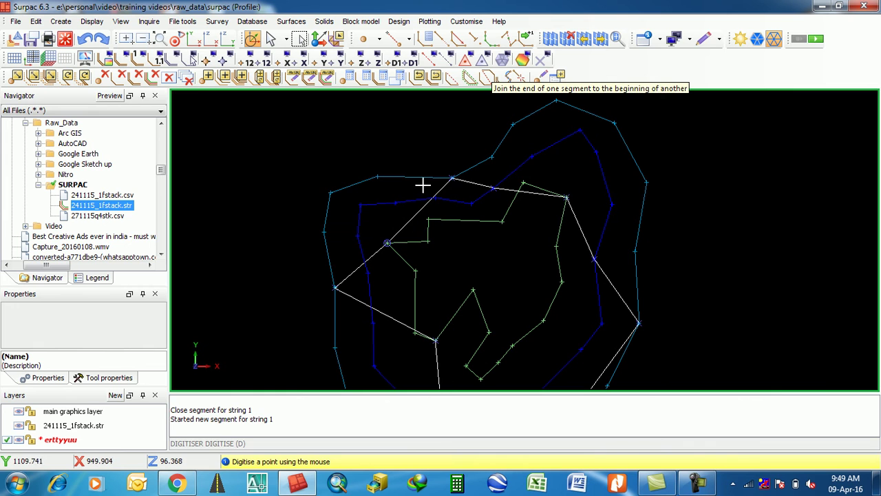
- Trace boundary points along the outer light-blue contour with follow-segment digitising (DIGF)
click(492, 41)
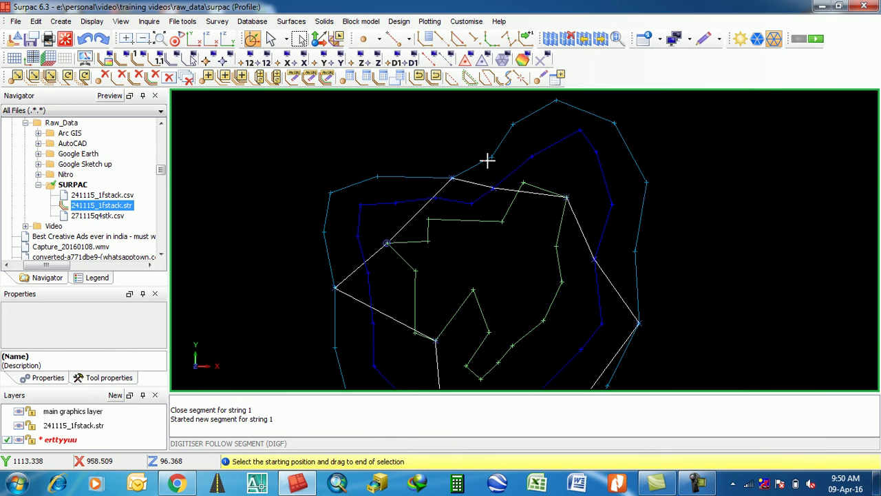
mouse_move(491, 156)
mouse_down()
mouse_move(523, 122)
mouse_move(555, 108)
mouse_move(610, 114)
mouse_move(643, 186)
mouse_move(642, 253)
mouse_up()
- End follow-segment digitising and clear the message window
key(Escape)
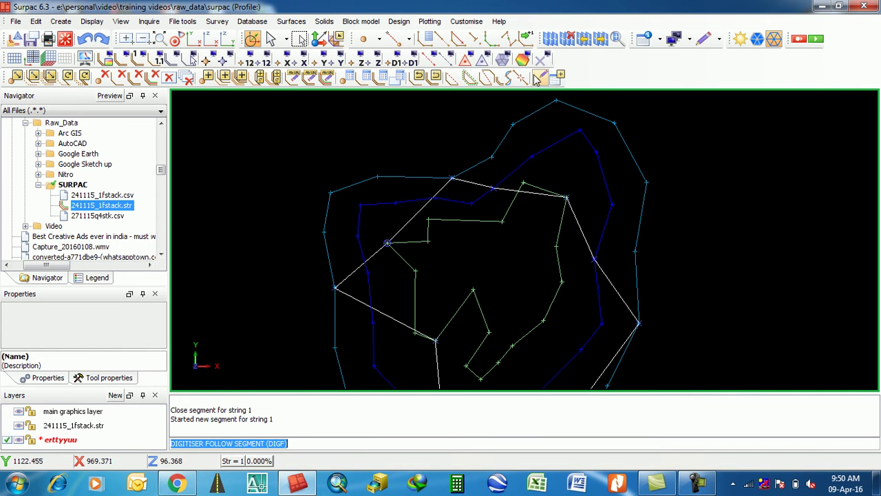
right_click(444, 407)
click(461, 413)
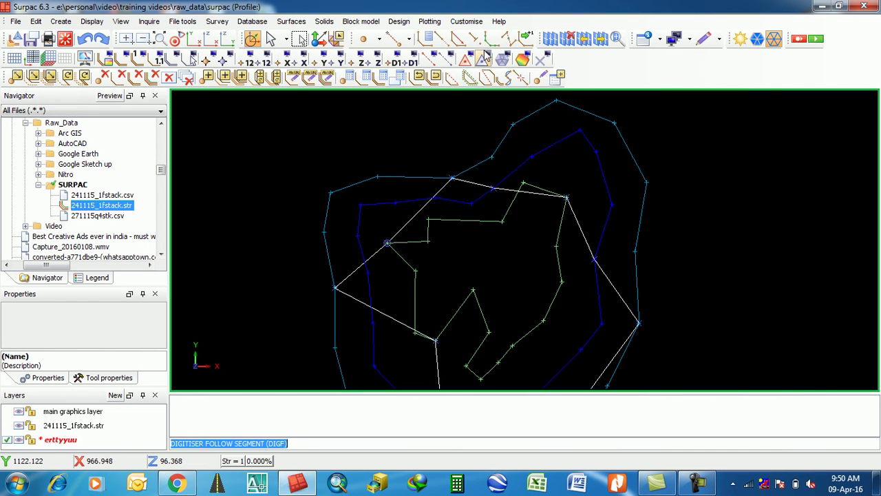
- Digitise a vertex midway between two picked green-string points, then erase temporary markers
click(509, 39)
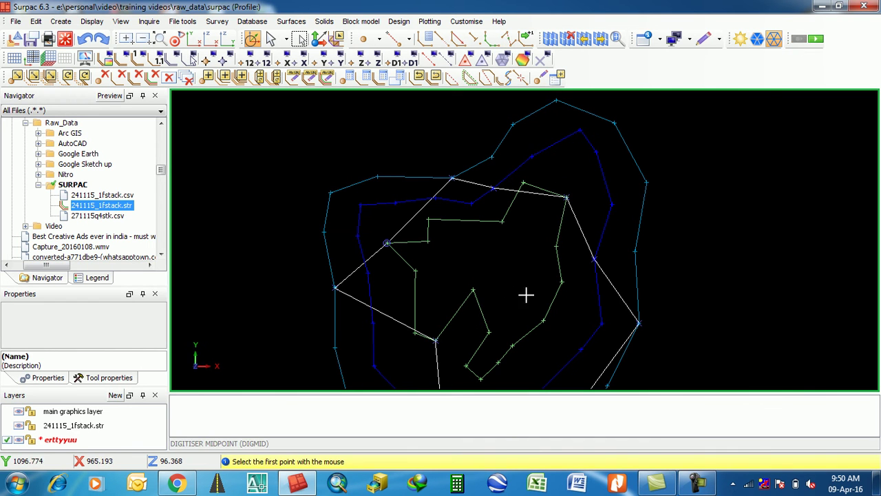
click(503, 221)
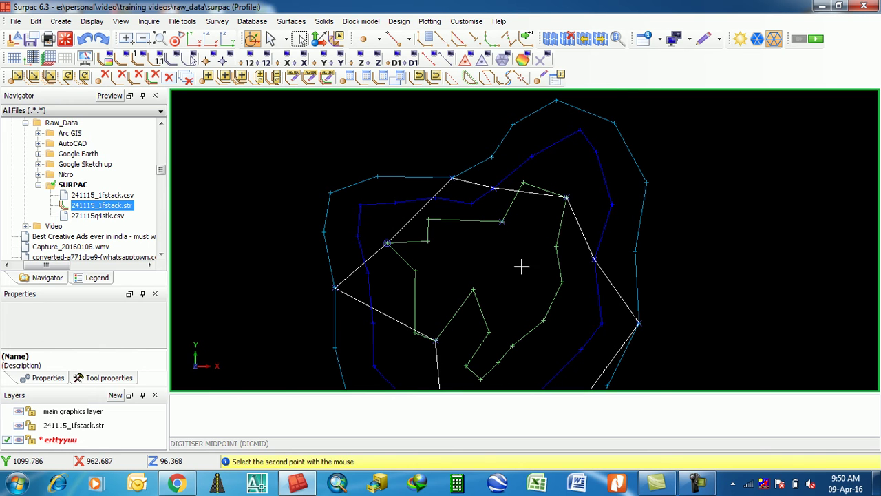
click(542, 318)
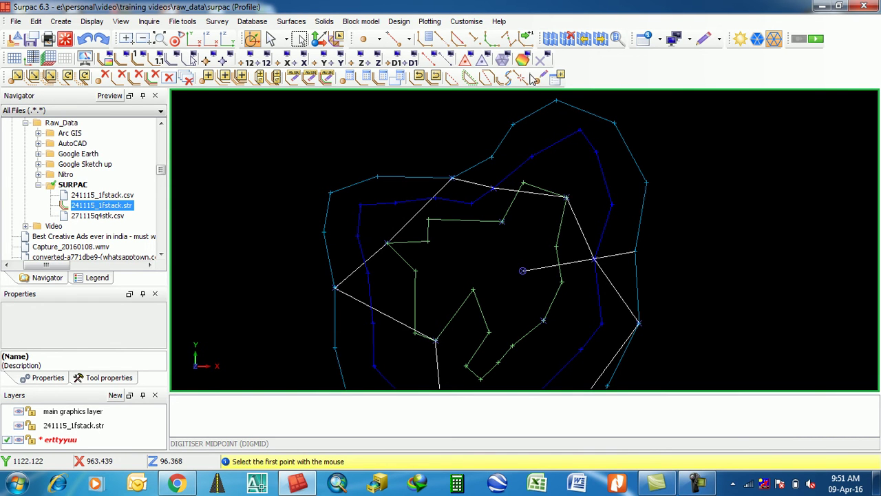
click(541, 61)
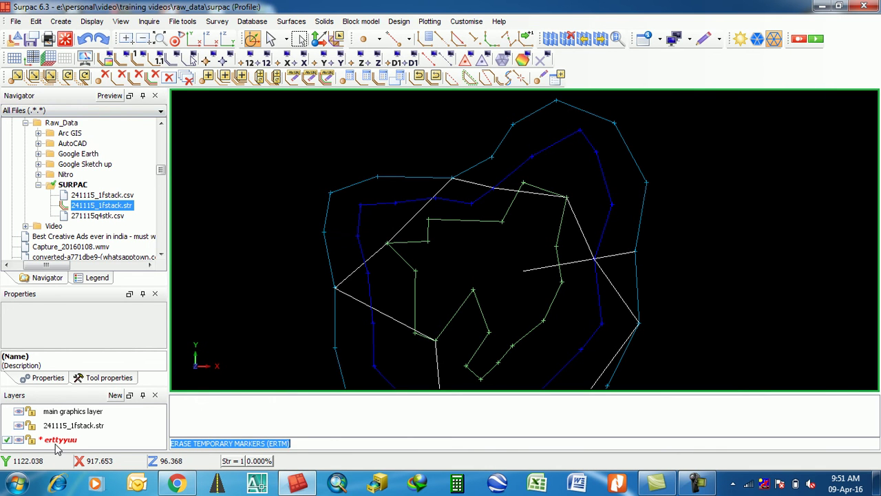
- Save the layer as erttyyuu.str, exit graphics, and load erttyyuu.str back alone
click(32, 40)
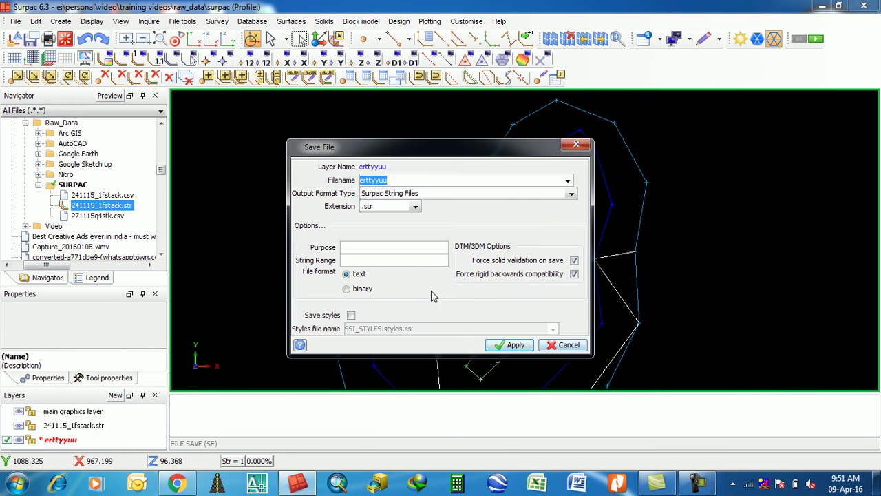
click(502, 345)
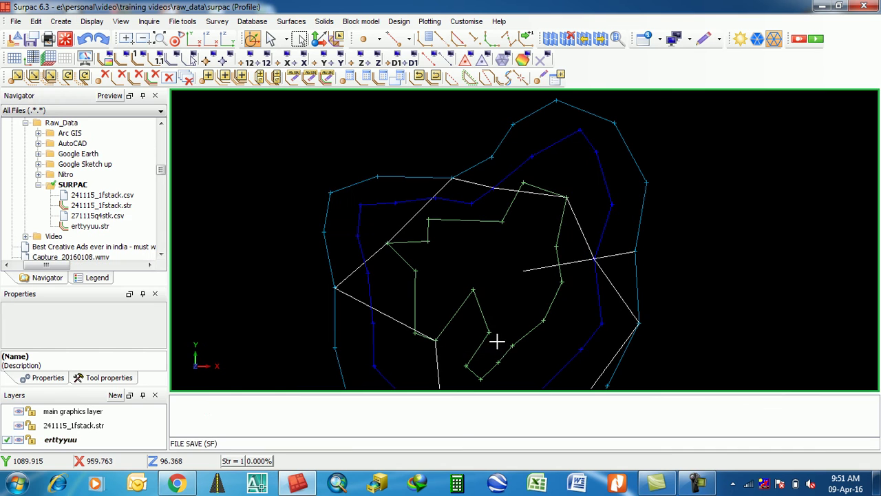
click(64, 38)
mouse_move(87, 226)
mouse_down()
mouse_move(427, 235)
mouse_move(419, 227)
mouse_up()
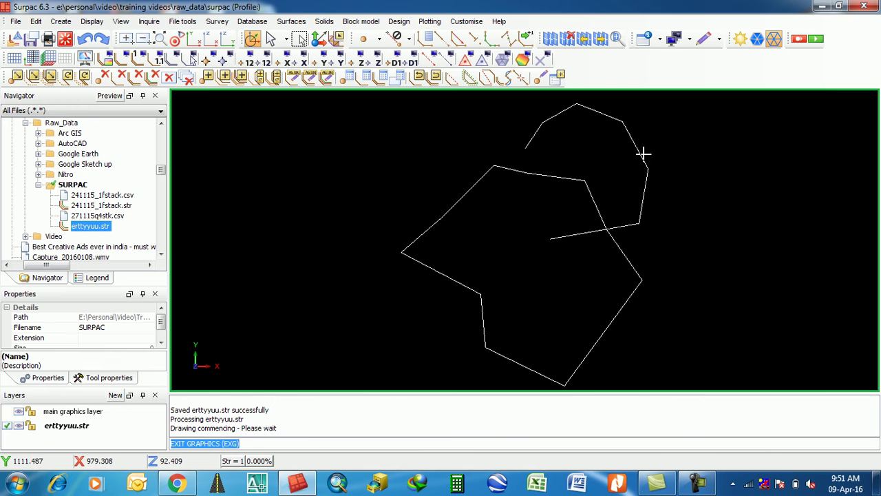
- Clear the message log, orbit the boundary strings into 3D, and review the snap modes
right_click(321, 412)
click(336, 415)
middle_drag(582, 301, 451, 154)
click(406, 41)
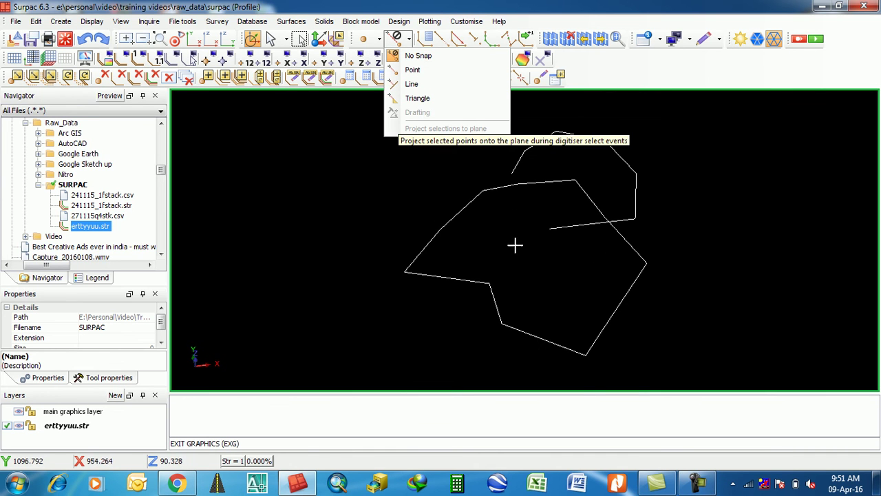
click(413, 69)
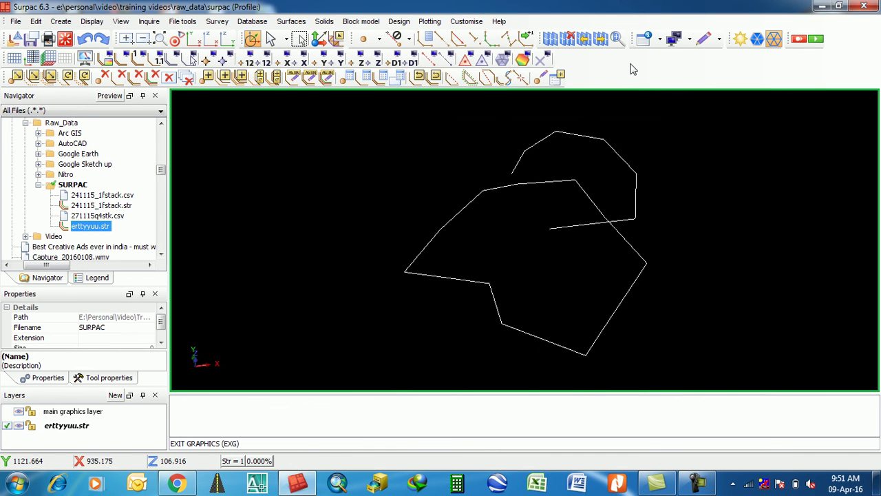
scroll(577, 264, down, 1)
scroll(495, 196, up, 1)
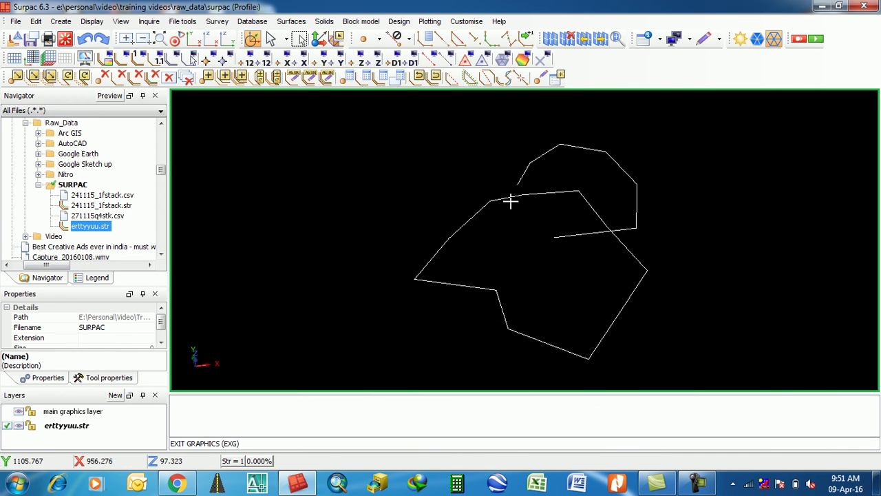
- Break six lower boundary segments with GSEGB, then erase the temporary markers
click(520, 78)
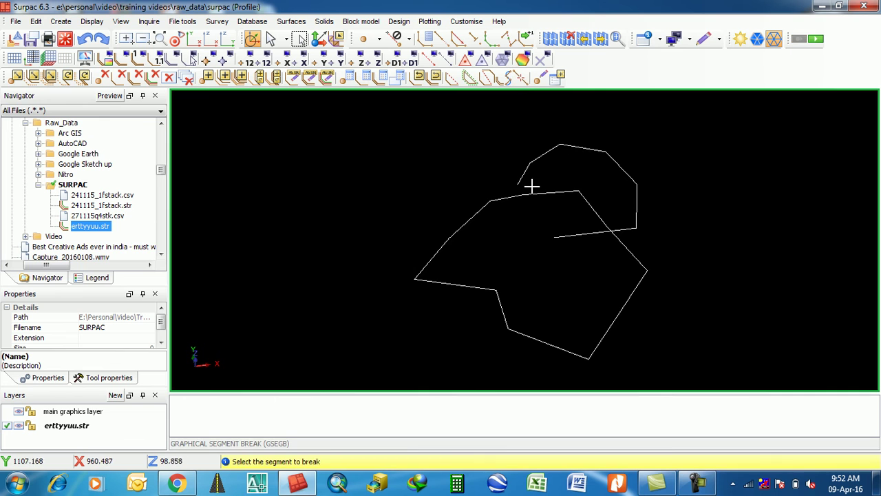
click(532, 197)
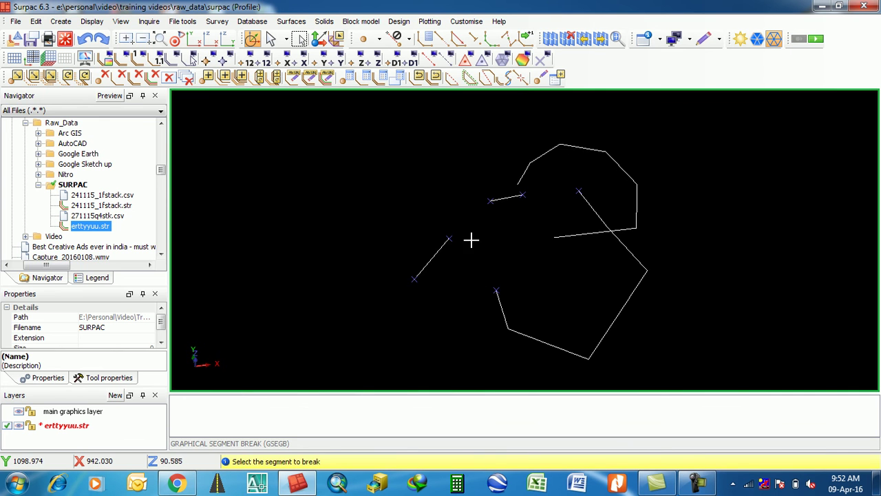
click(516, 197)
click(501, 314)
click(564, 342)
click(617, 314)
click(623, 251)
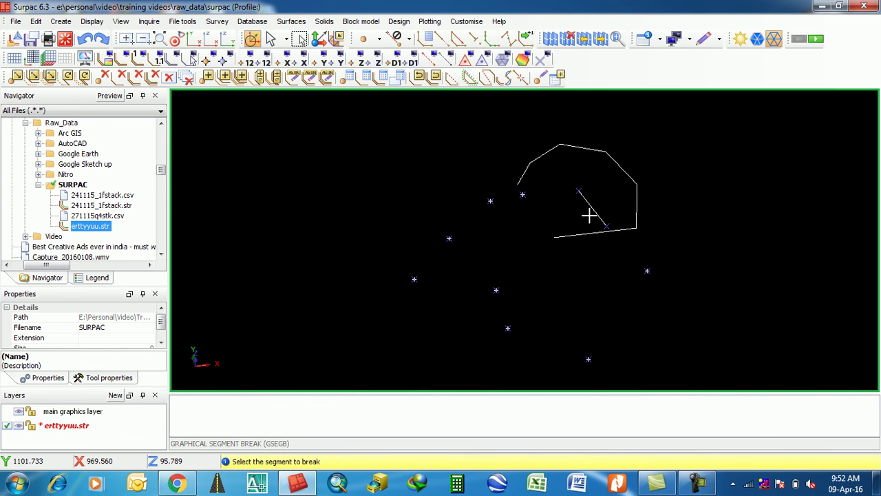
click(543, 61)
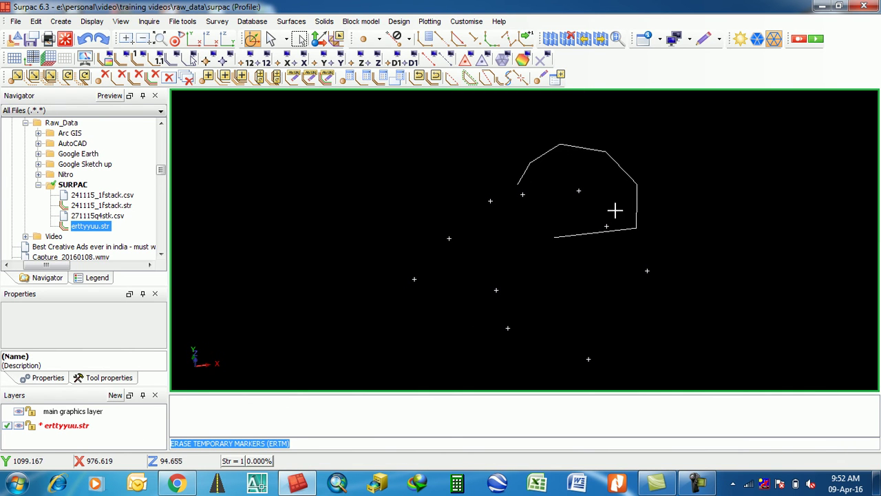
- Label the boundary points with their Z values using DRWZ
text(DRWZ)
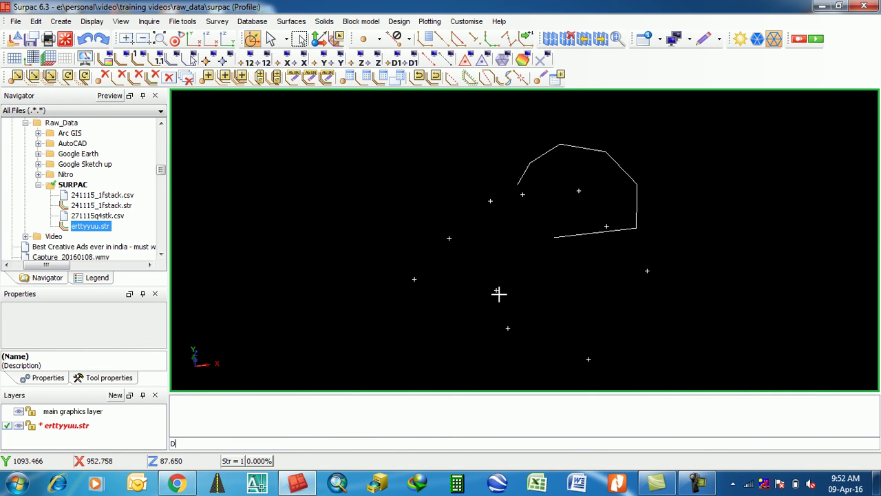
key(Return)
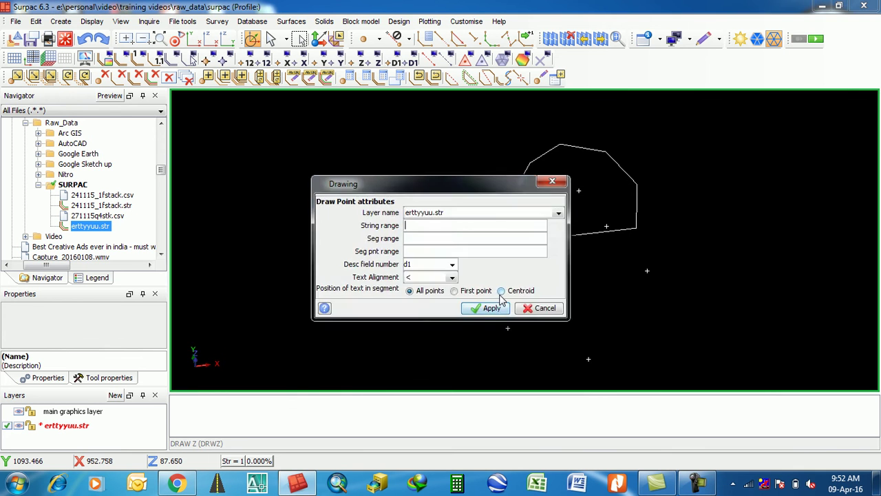
key(Return)
scroll(578, 230, up, 3)
scroll(502, 260, down, 3)
scroll(461, 178, up, 3)
scroll(462, 178, down, 4)
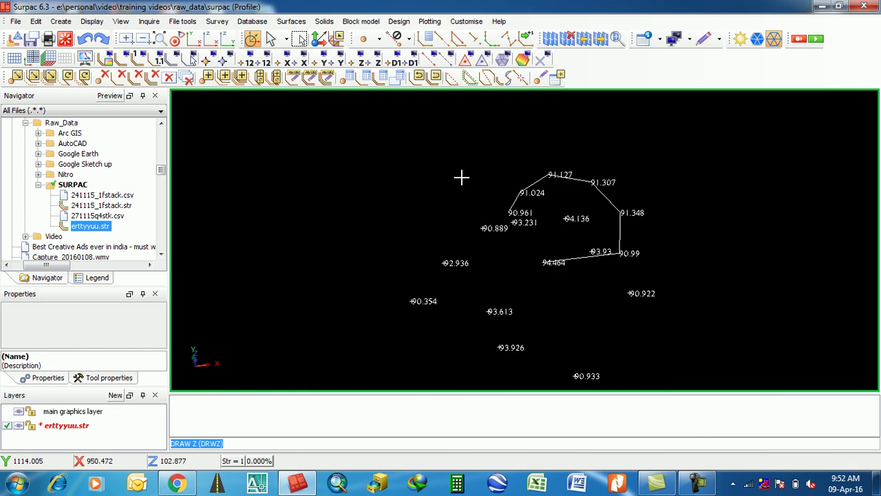
- Label the boundary points with their X values using DRWX
text(drwx)
key(Return)
key(Return)
scroll(563, 238, up, 5)
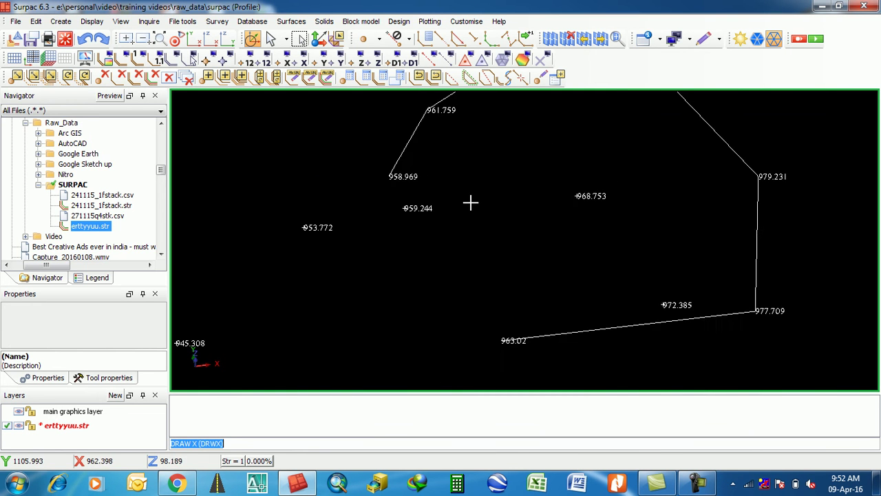
scroll(470, 202, down, 3)
- Label the boundary points with their Y values using DRWY, e.g. 1121.382
text(drw)
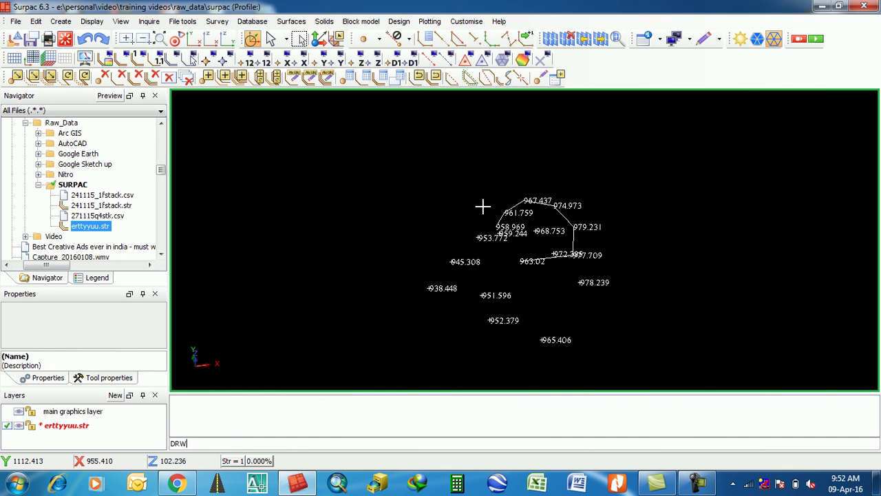
text(y)
key(Return)
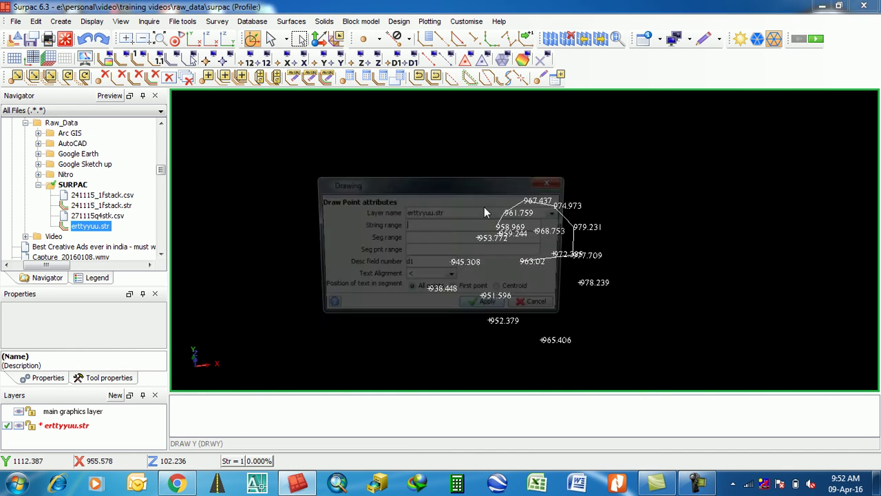
key(Return)
scroll(531, 273, up, 2)
scroll(528, 277, down, 5)
scroll(531, 196, up, 5)
scroll(549, 246, up, 2)
scroll(549, 248, down, 5)
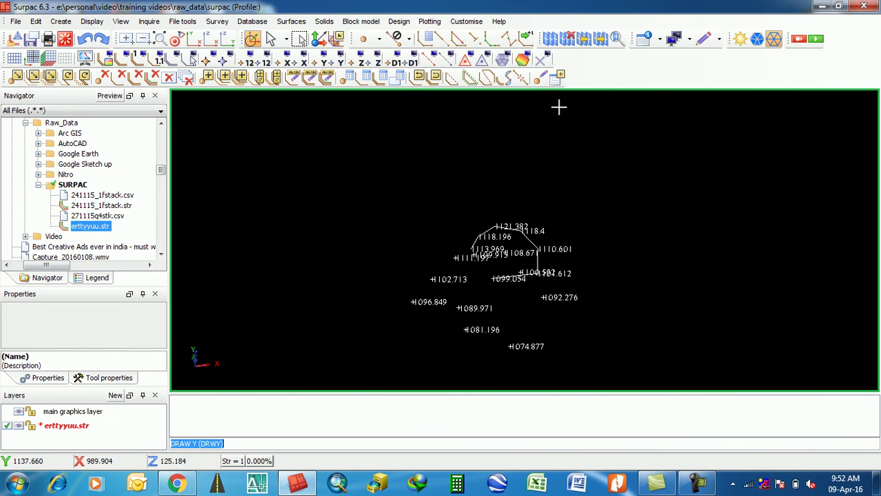
click(540, 60)
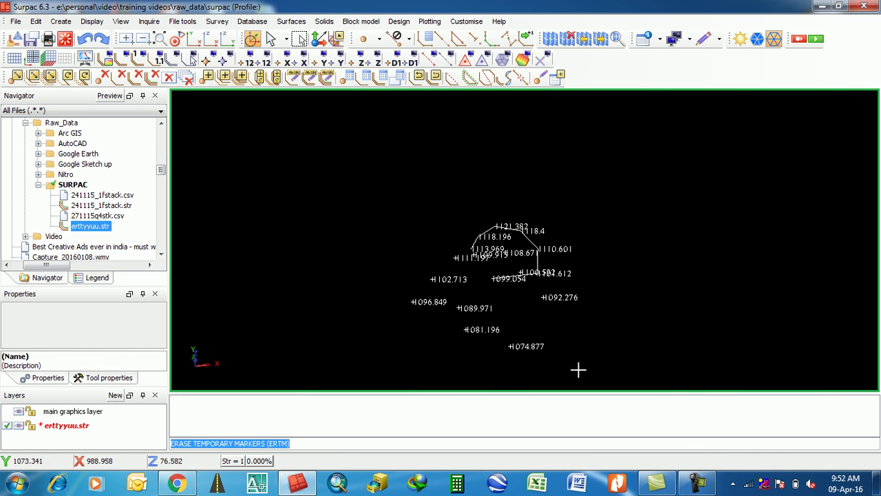
click(408, 39)
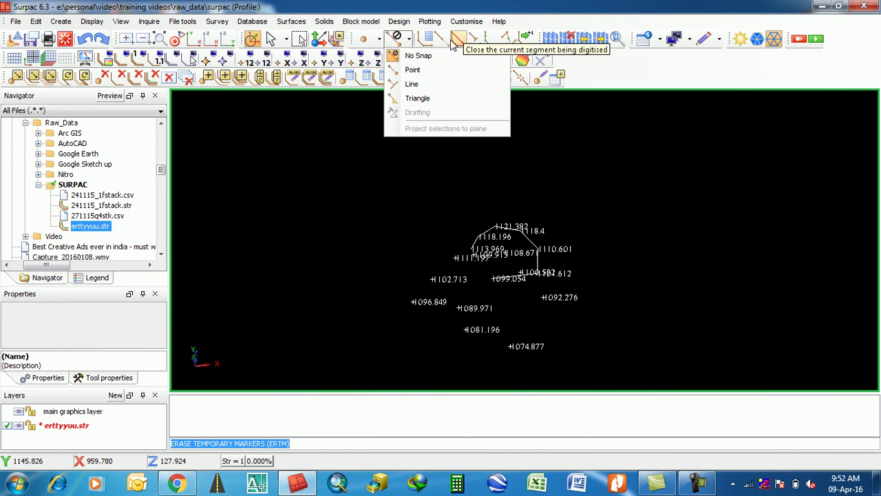
click(525, 60)
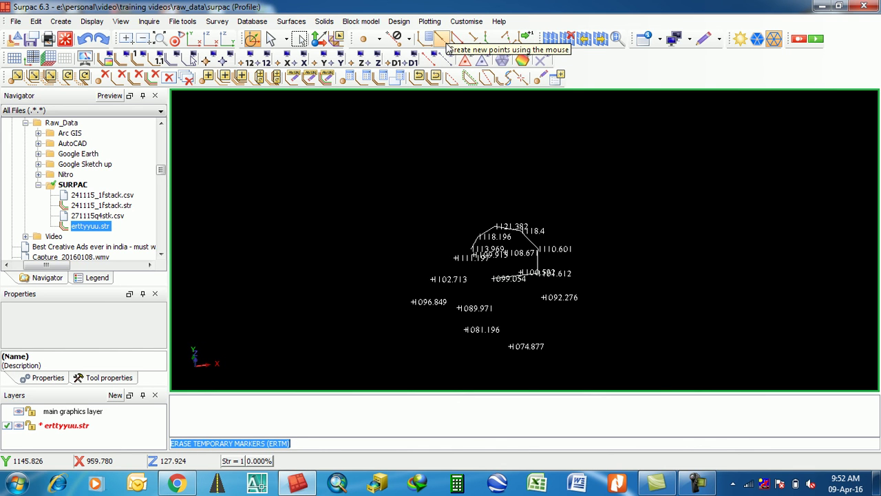
click(409, 39)
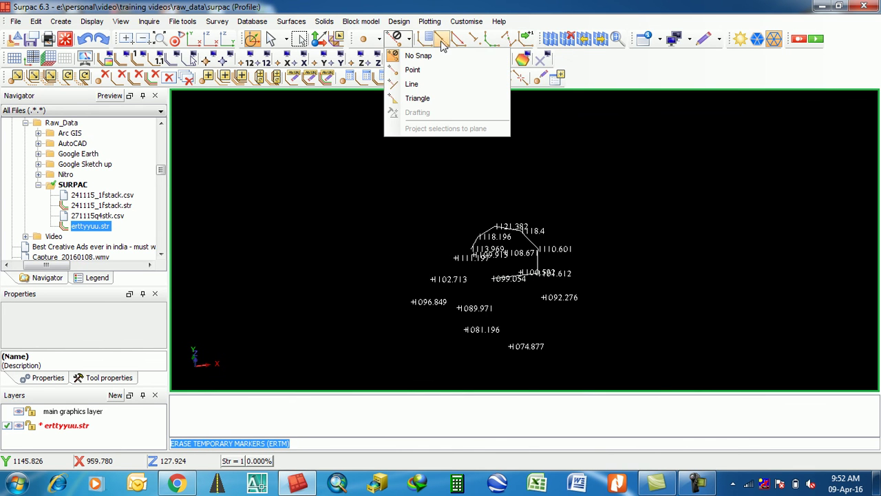
click(609, 65)
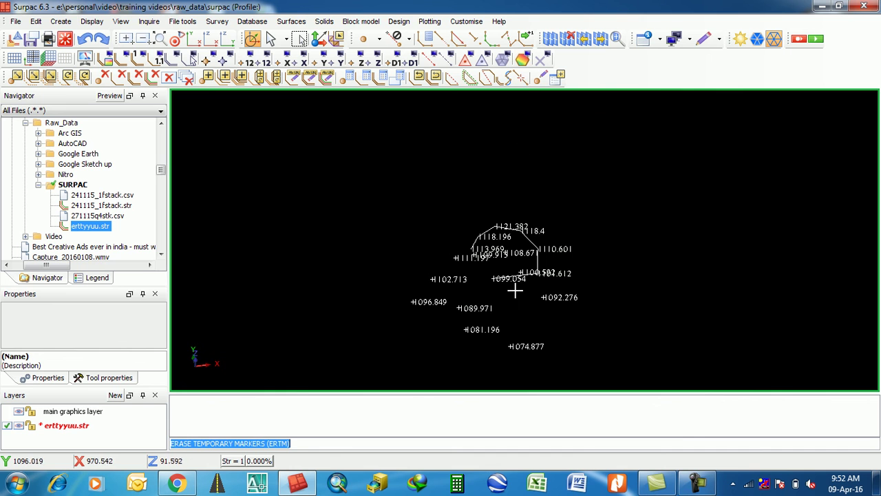
scroll(494, 278, up, 5)
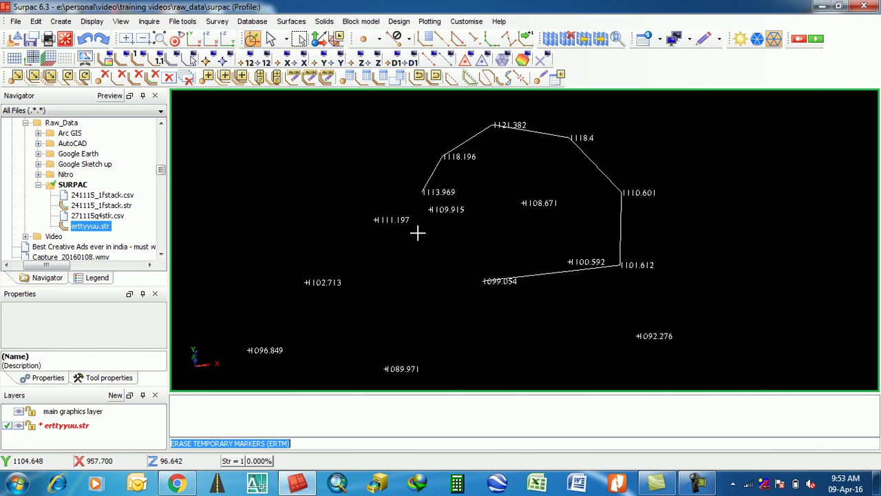
scroll(482, 222, down, 2)
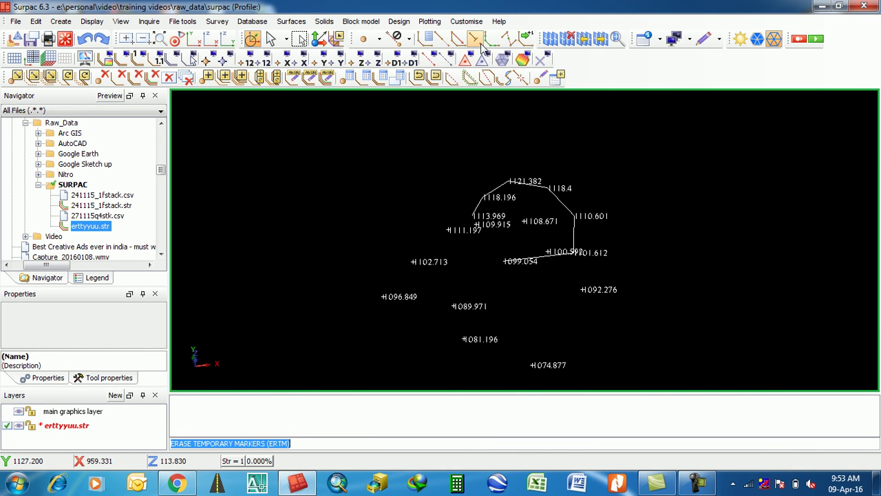